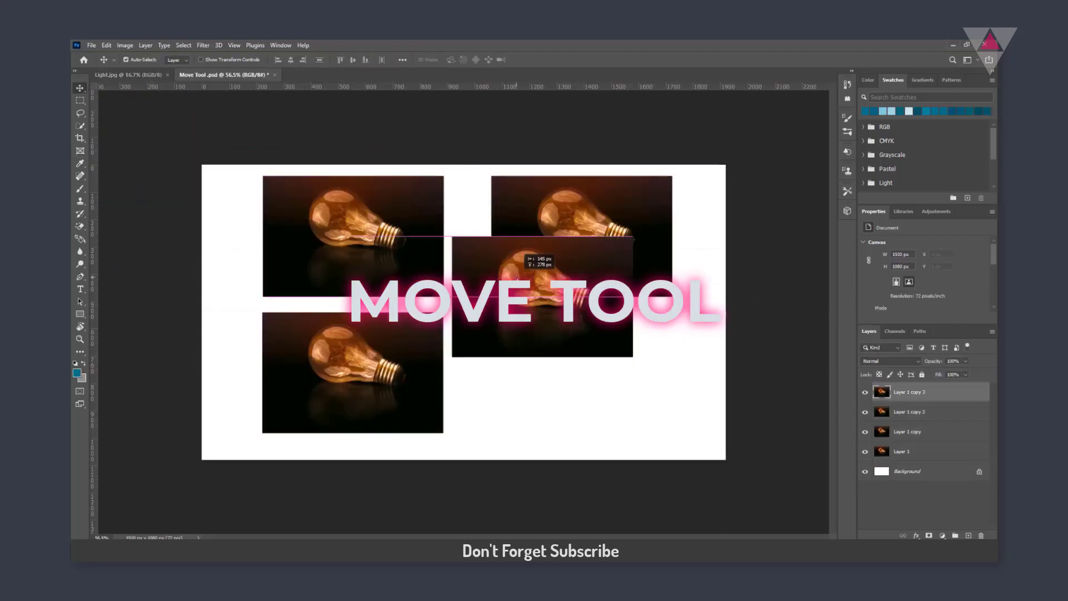
# Step: Switch to the Light.jpg document showing the single glowing light bulb
pyautogui.moveTo(517, 278); pyautogui.dragTo(555, 352)
pyautogui.click(218, 46)
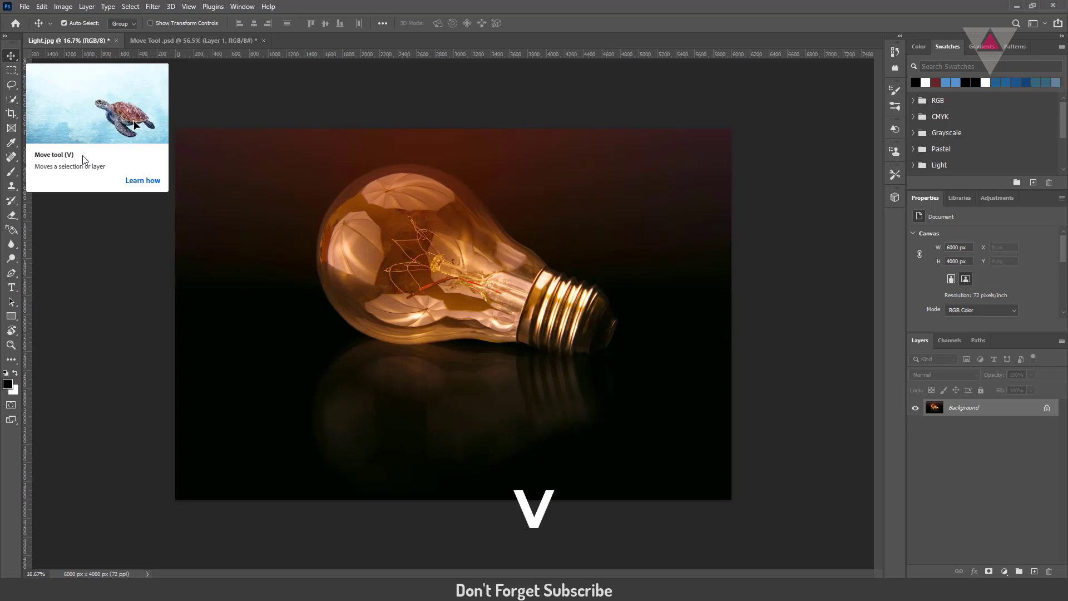
# Step: With the Move tool active, unlock the Light.jpg background so it becomes Layer 0
pyautogui.click(10, 129)
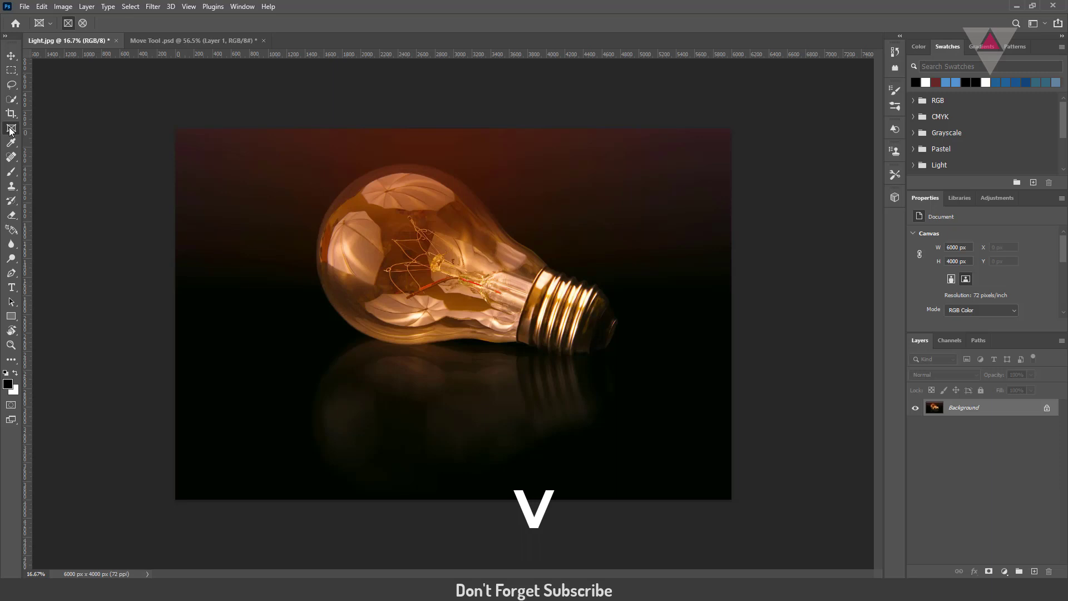
pyautogui.press('v')
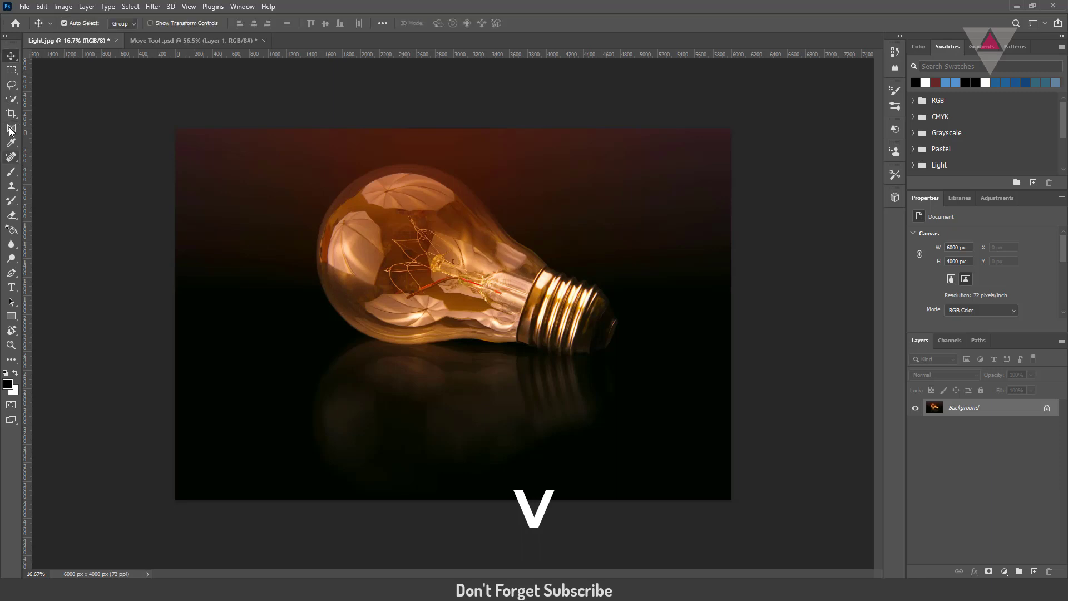
pyautogui.click(14, 158)
pyautogui.press('v')
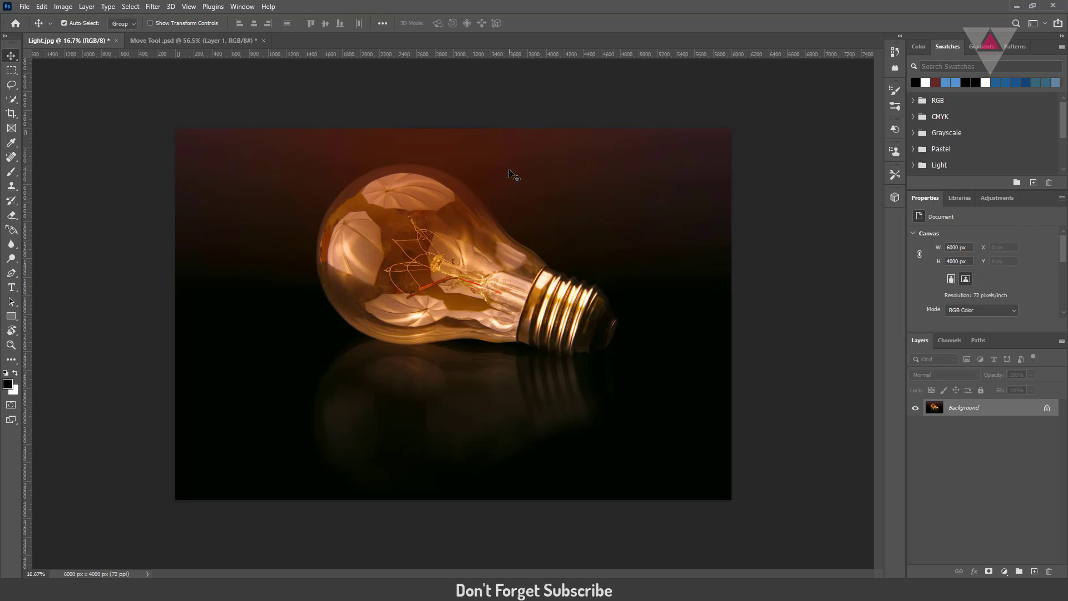
pyautogui.moveTo(509, 169); pyautogui.dragTo(467, 109)
pyautogui.click(640, 247)
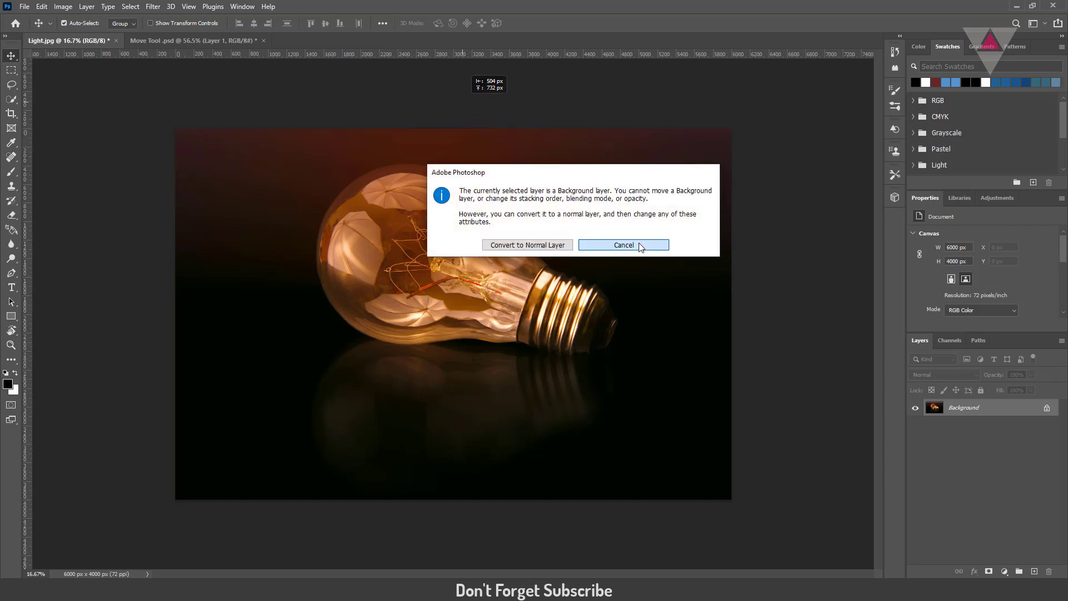
pyautogui.click(1047, 407)
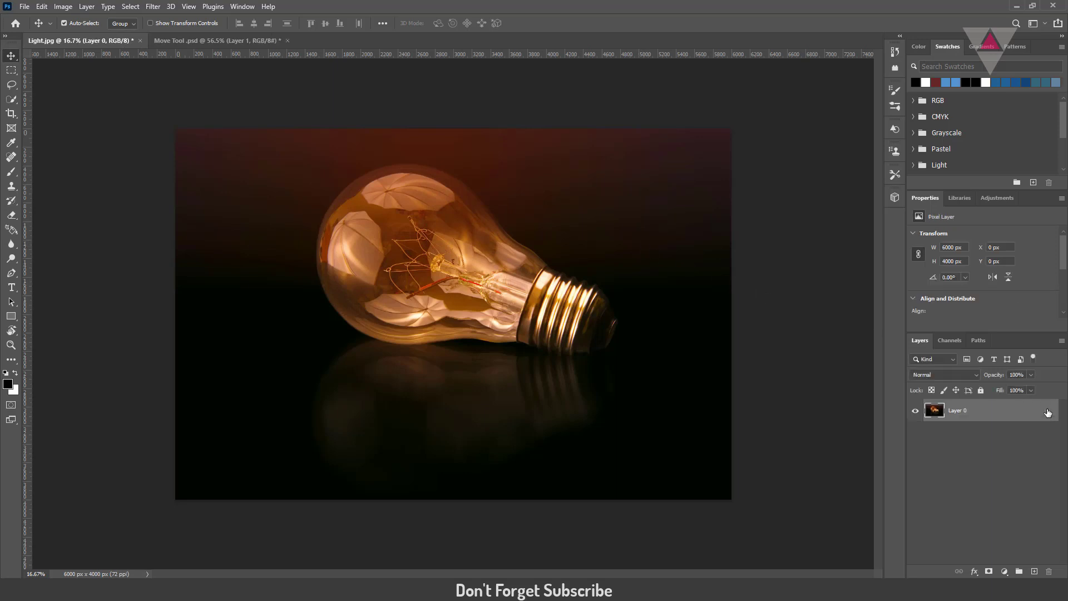
# Step: On the Move Tool .psd canvas, Alt-drag bulb copies and position them into a 2×2 grid
pyautogui.moveTo(653, 291)
pyautogui.mouseDown()
pyautogui.moveTo(628, 199)
pyautogui.moveTo(693, 207)
pyautogui.moveTo(654, 292)
pyautogui.mouseUp()
pyautogui.click(231, 42)
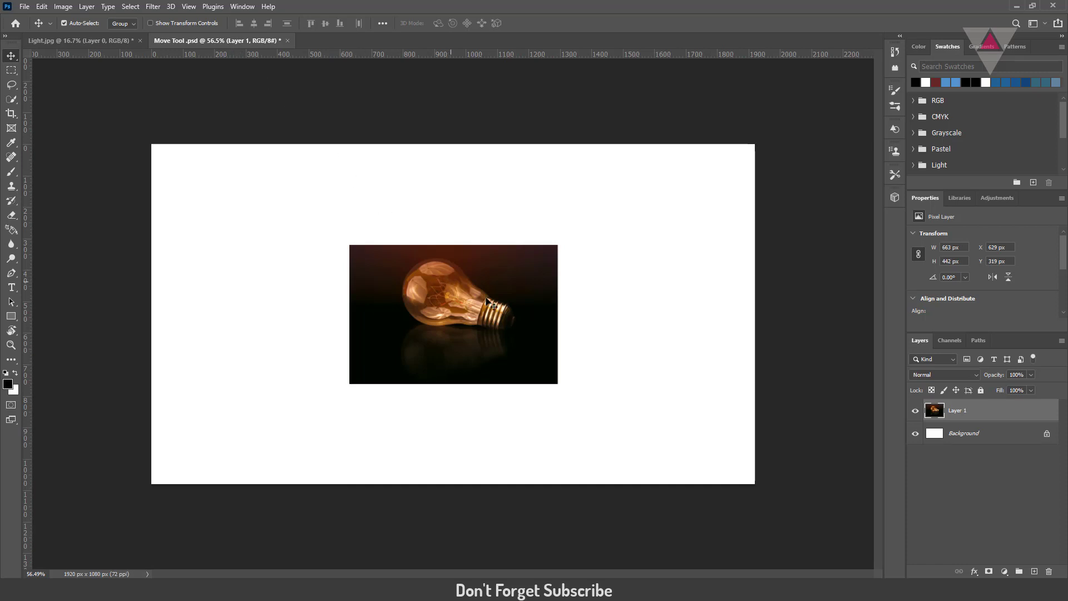
pyautogui.moveTo(529, 322); pyautogui.dragTo(747, 322)
pyautogui.moveTo(515, 324); pyautogui.dragTo(296, 323)
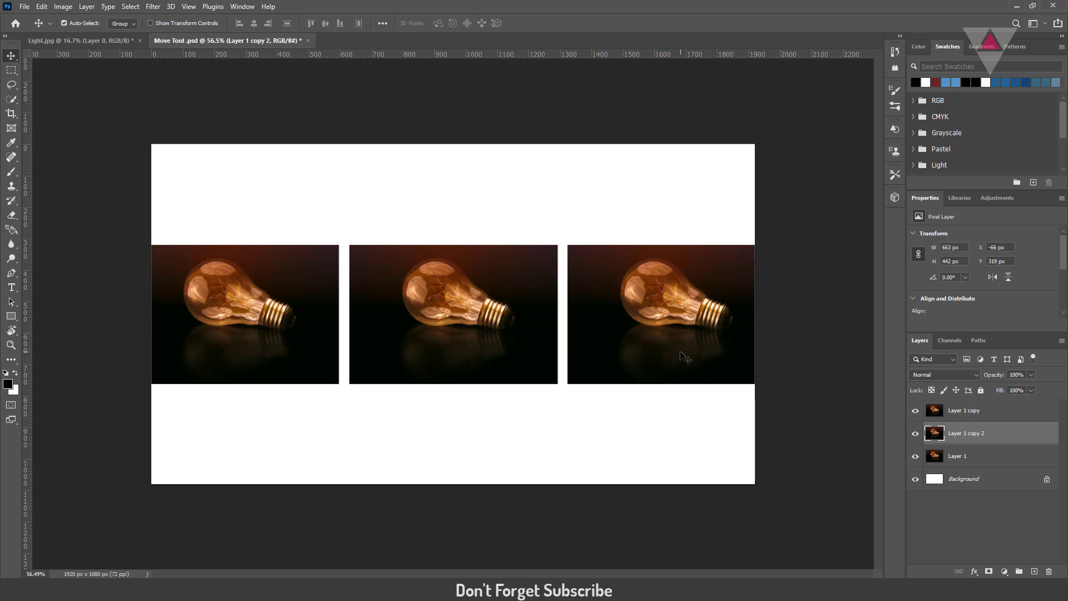
pyautogui.hotkey('ctrl', 'z')
pyautogui.hotkey('ctrl', 'z')
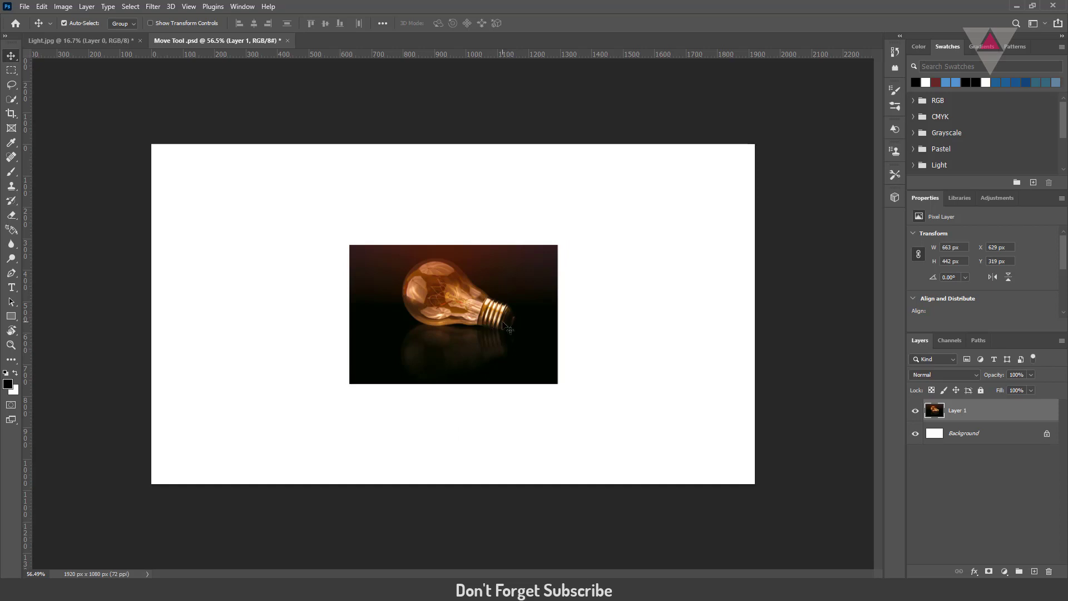
pyautogui.moveTo(505, 327); pyautogui.dragTo(473, 320)
pyautogui.moveTo(535, 291)
pyautogui.mouseDown()
pyautogui.moveTo(583, 252)
pyautogui.moveTo(535, 295)
pyautogui.mouseUp()
pyautogui.moveTo(530, 317); pyautogui.dragTo(631, 424)
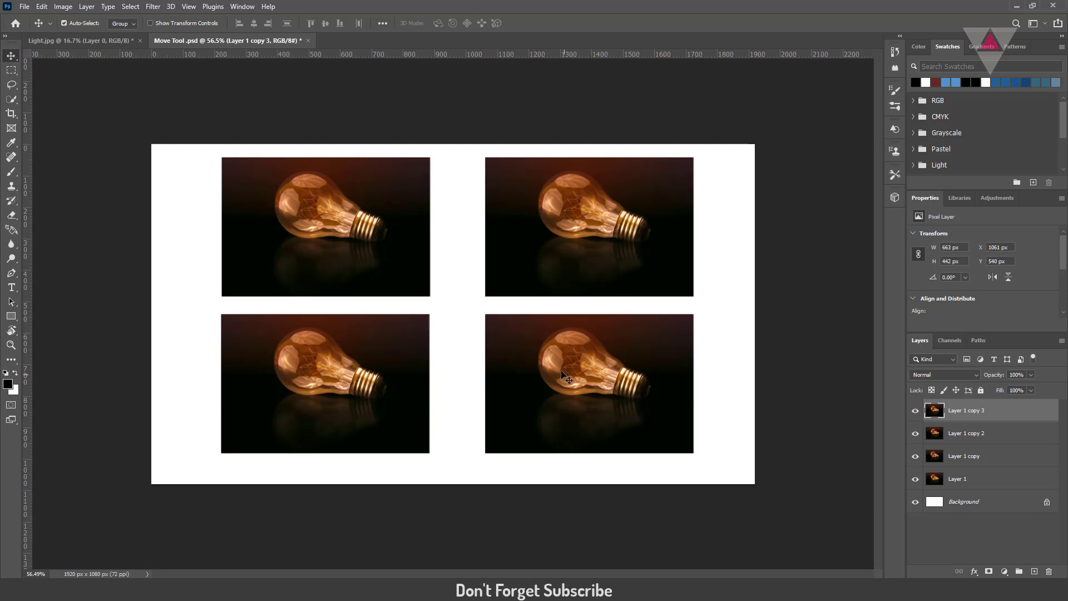
pyautogui.click(561, 267)
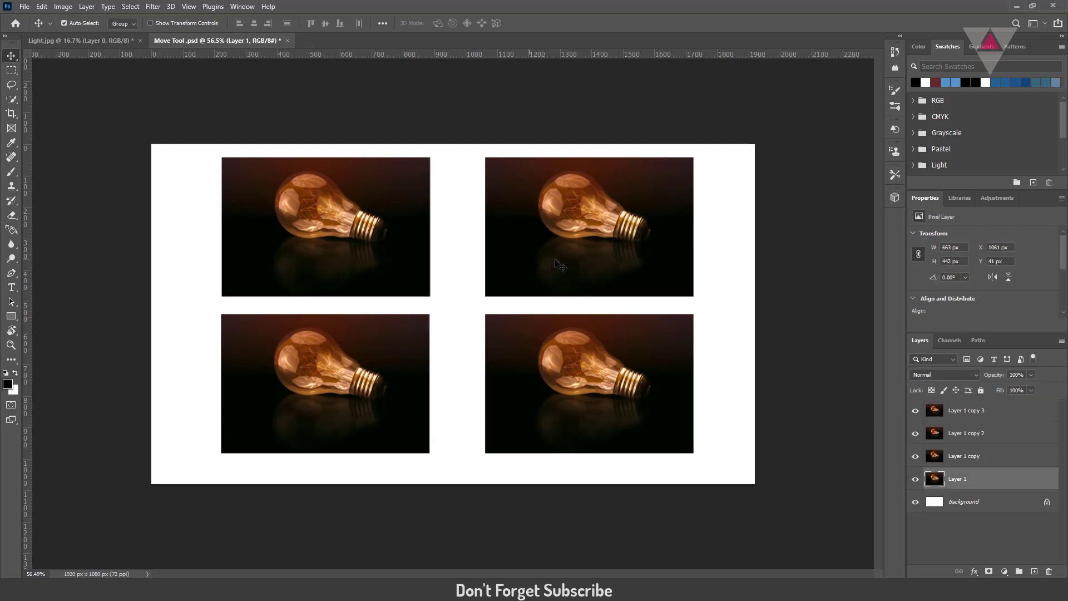
pyautogui.keyDown('shift'); pyautogui.click(405, 266); pyautogui.keyUp('shift')
pyautogui.keyDown('shift'); pyautogui.click(374, 356); pyautogui.keyUp('shift')
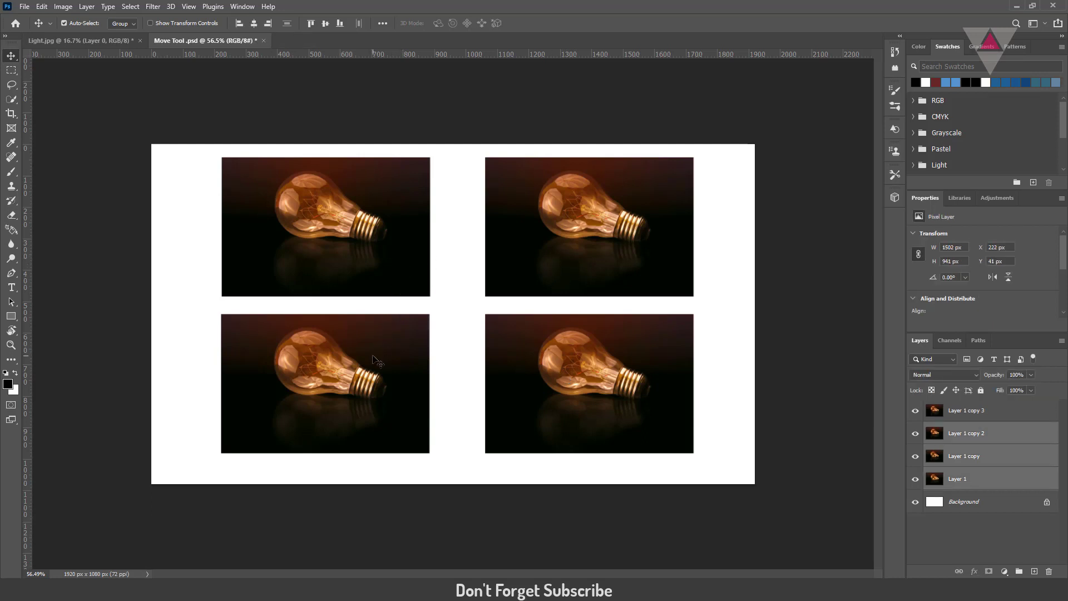
pyautogui.keyDown('shift'); pyautogui.click(554, 359); pyautogui.keyUp('shift')
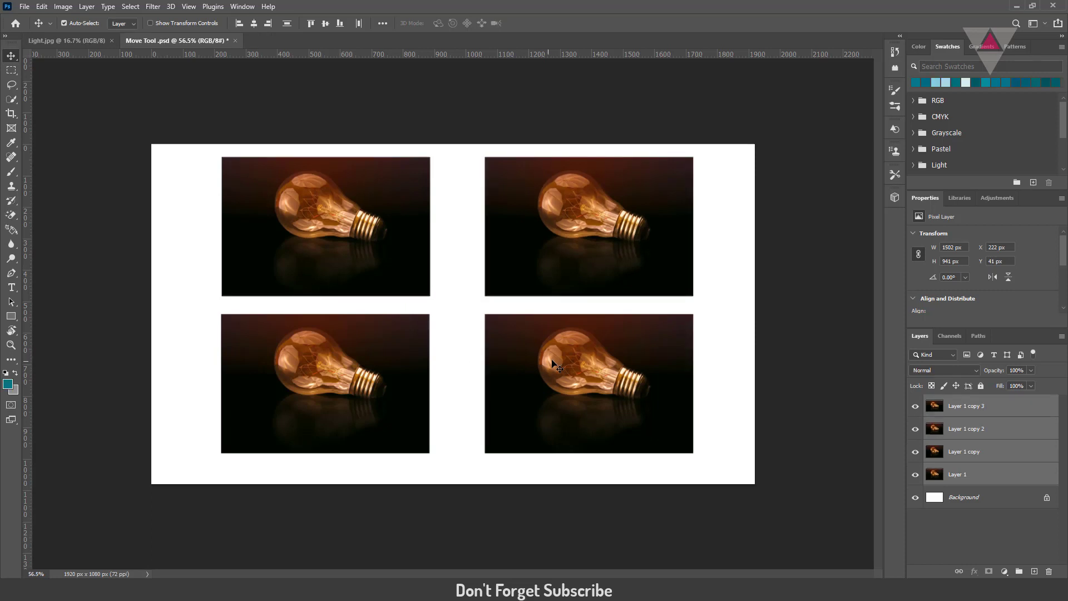
pyautogui.click(460, 350)
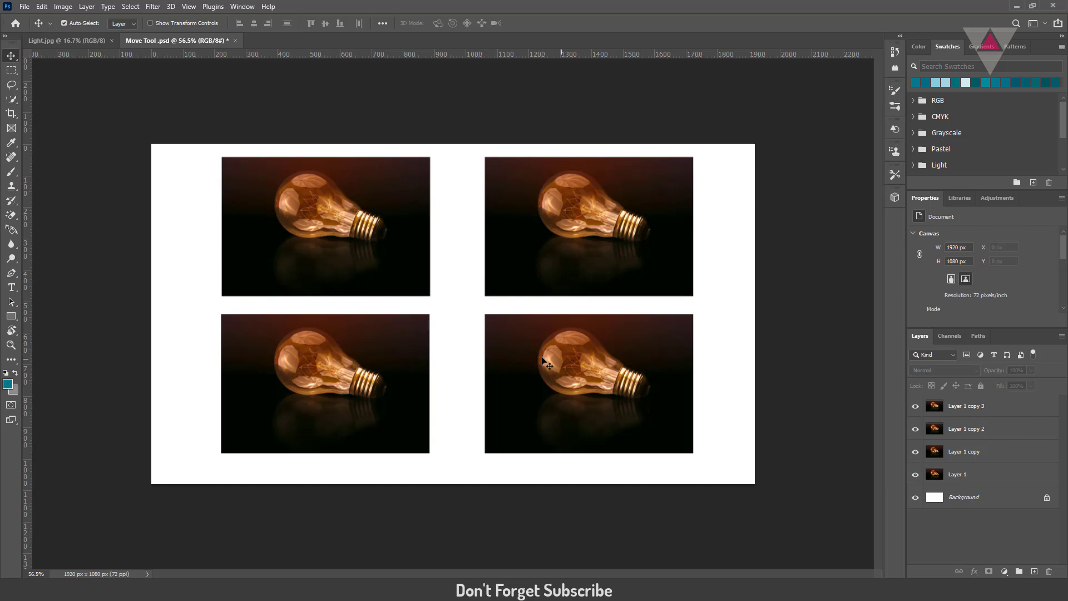
pyautogui.moveTo(555, 355); pyautogui.dragTo(511, 265)
pyautogui.moveTo(390, 248); pyautogui.dragTo(539, 281)
pyautogui.rightClick(521, 260)
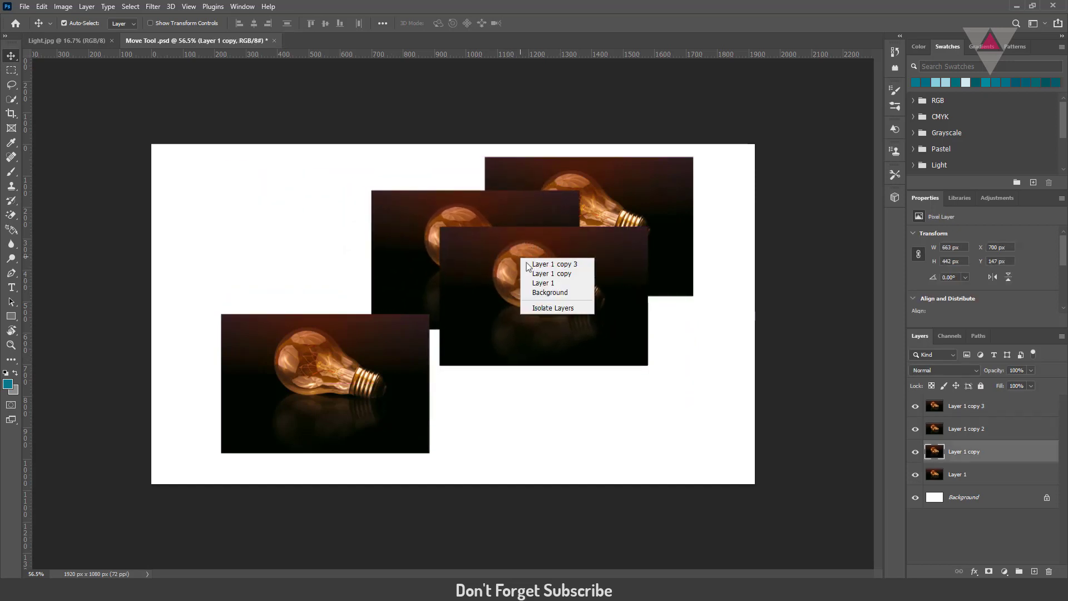
pyautogui.click(532, 264)
pyautogui.rightClick(519, 262)
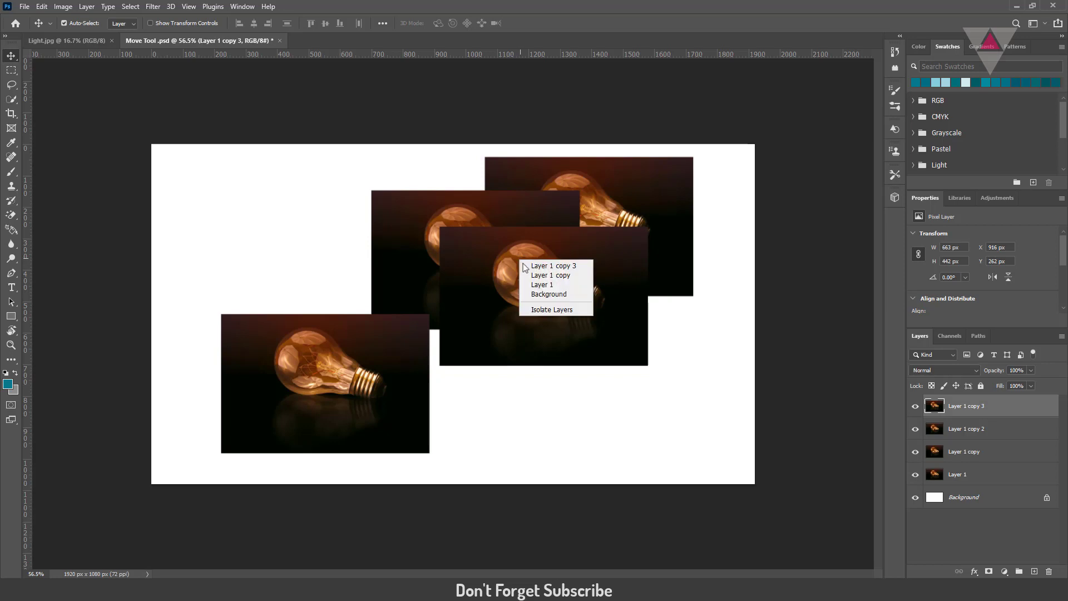
pyautogui.click(536, 287)
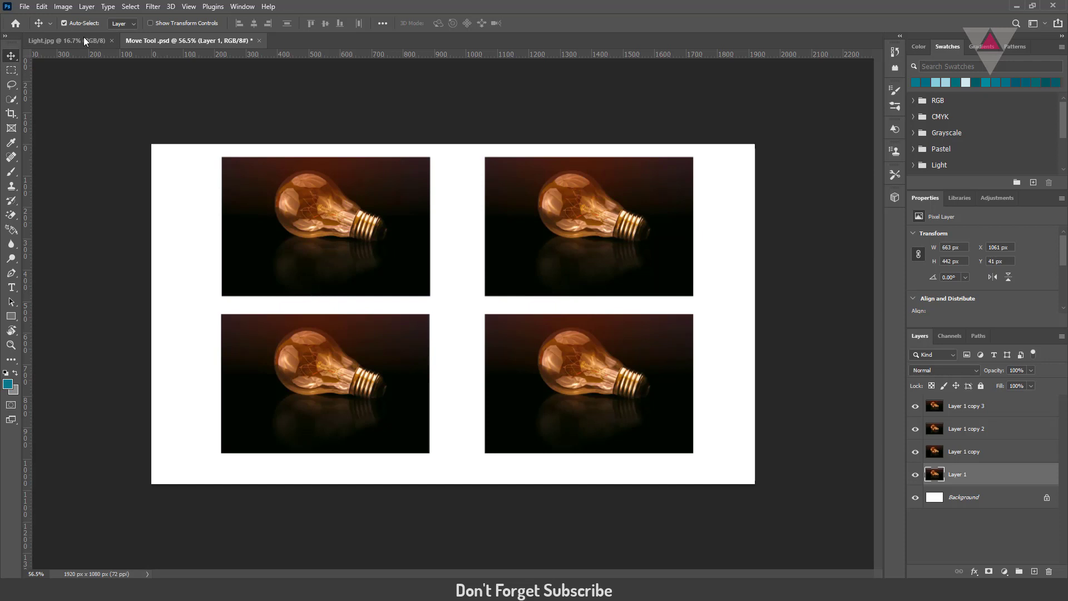
pyautogui.click(65, 23)
pyautogui.moveTo(528, 355); pyautogui.dragTo(533, 381)
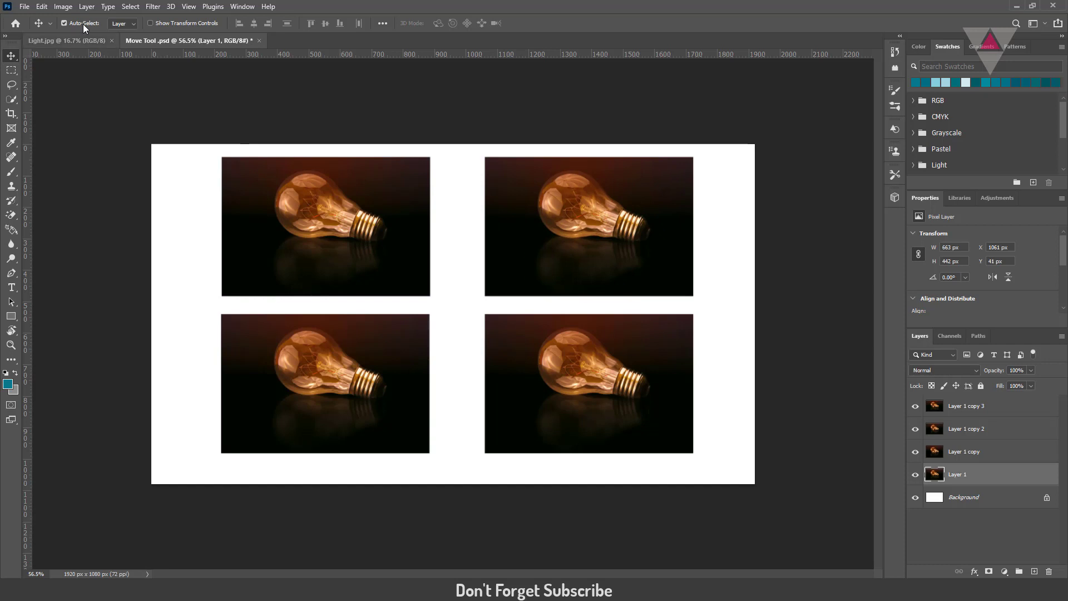
pyautogui.moveTo(543, 356)
pyautogui.mouseDown()
pyautogui.moveTo(476, 349)
pyautogui.moveTo(496, 344)
pyautogui.moveTo(542, 365)
pyautogui.mouseUp()
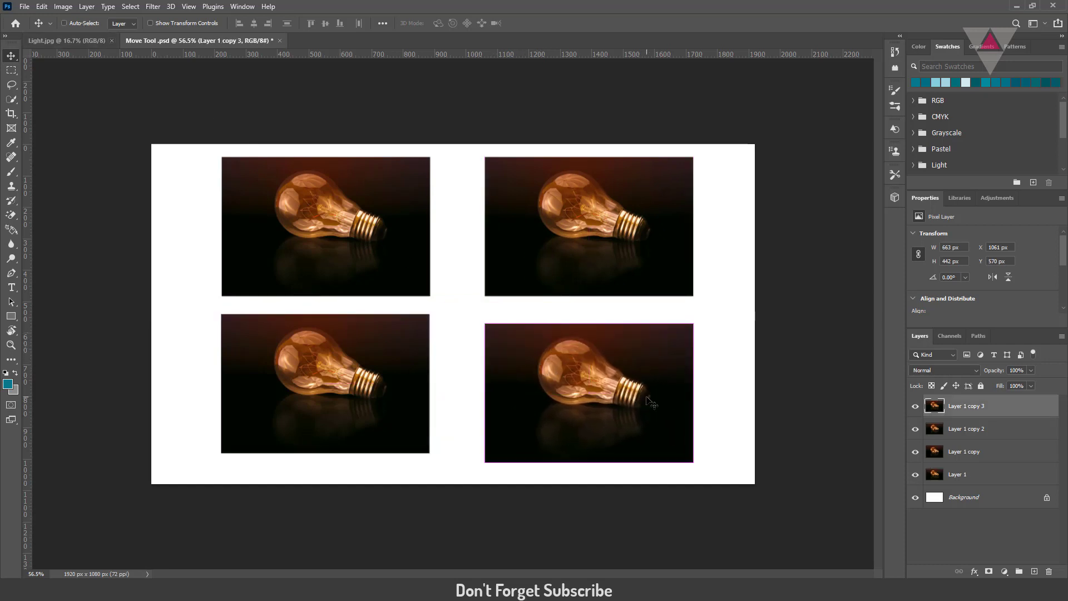
pyautogui.hotkey('shift', 'Up')
pyautogui.hotkey('shift', 'Up')
pyautogui.hotkey('shift', 'Up')
pyautogui.press('ctrl')
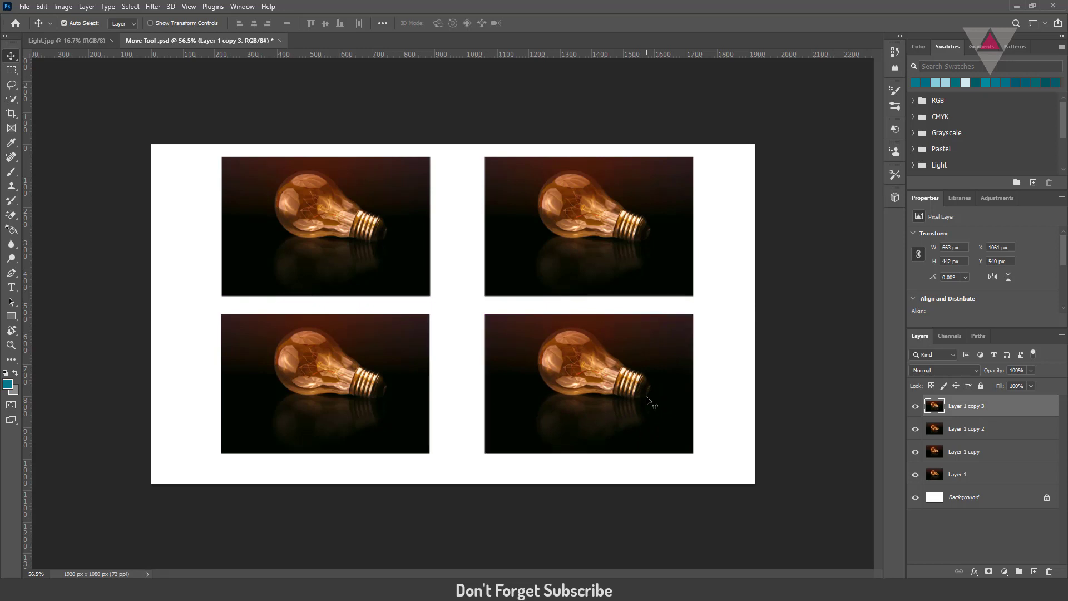
pyautogui.keyDown('shift'); pyautogui.click(406, 356); pyautogui.keyUp('shift')
pyautogui.keyDown('shift'); pyautogui.click(389, 259); pyautogui.keyUp('shift')
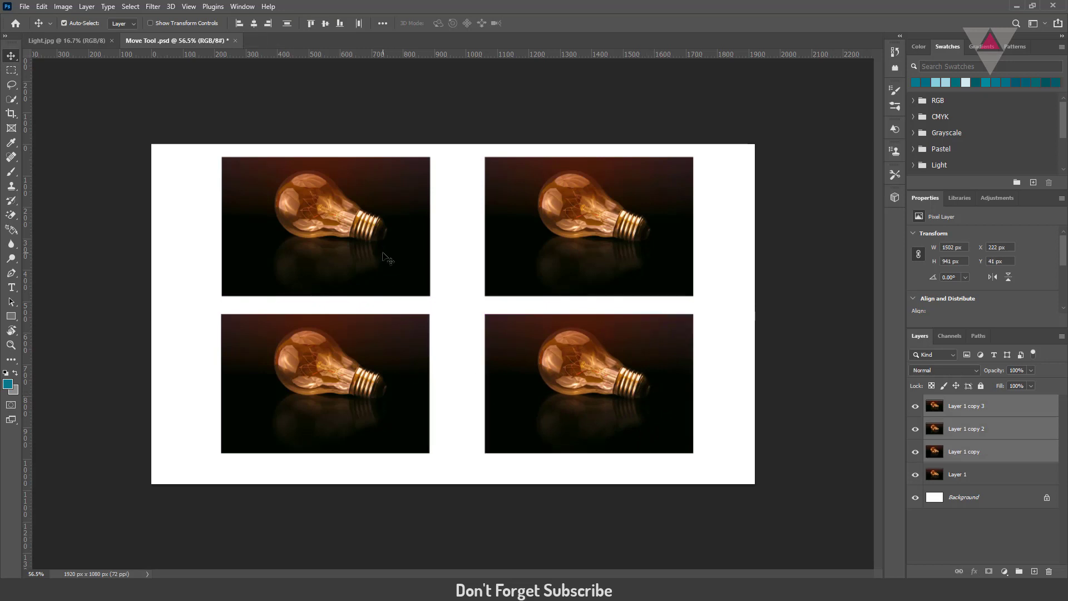
pyautogui.hotkey('ctrl', 'g')
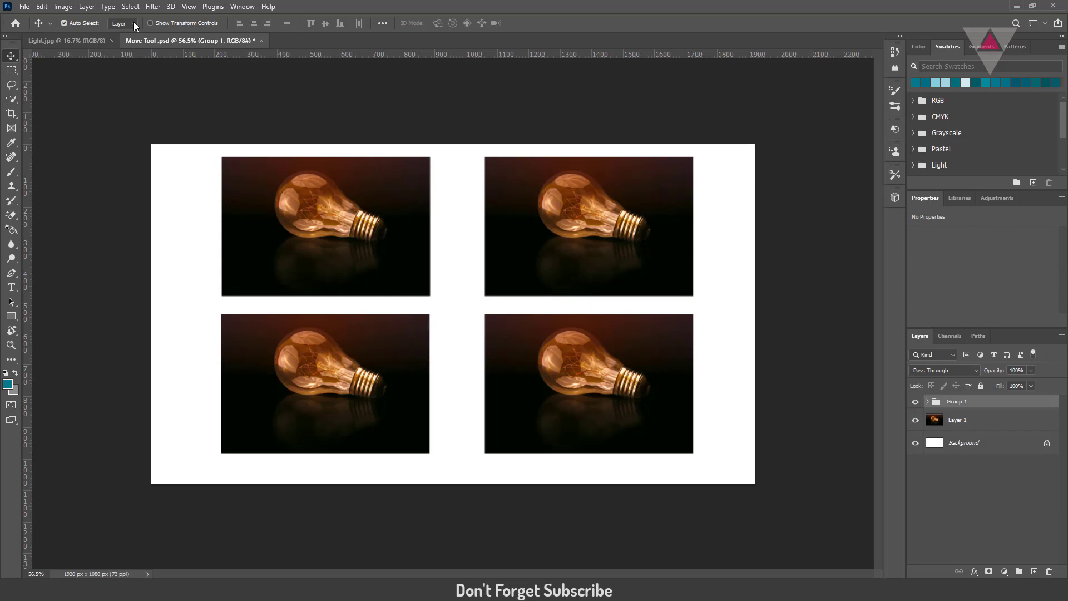
pyautogui.click(135, 26)
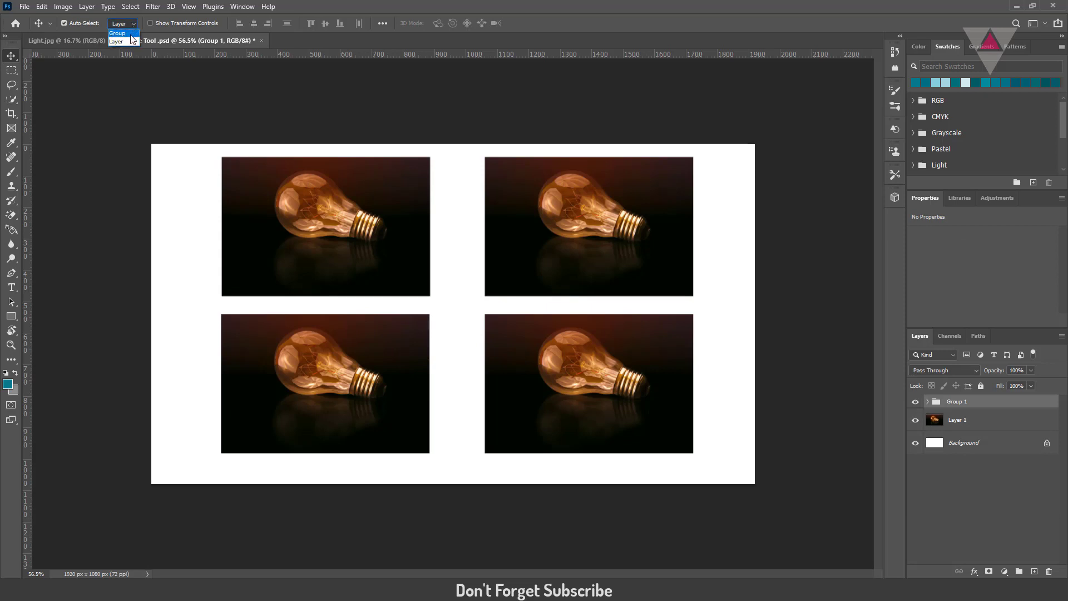
pyautogui.click(121, 32)
pyautogui.moveTo(486, 353)
pyautogui.mouseDown()
pyautogui.moveTo(458, 351)
pyautogui.moveTo(491, 362)
pyautogui.moveTo(476, 364)
pyautogui.mouseUp()
pyautogui.click(123, 23)
pyautogui.click(120, 42)
pyautogui.moveTo(373, 355); pyautogui.dragTo(417, 378)
pyautogui.moveTo(409, 269); pyautogui.dragTo(436, 317)
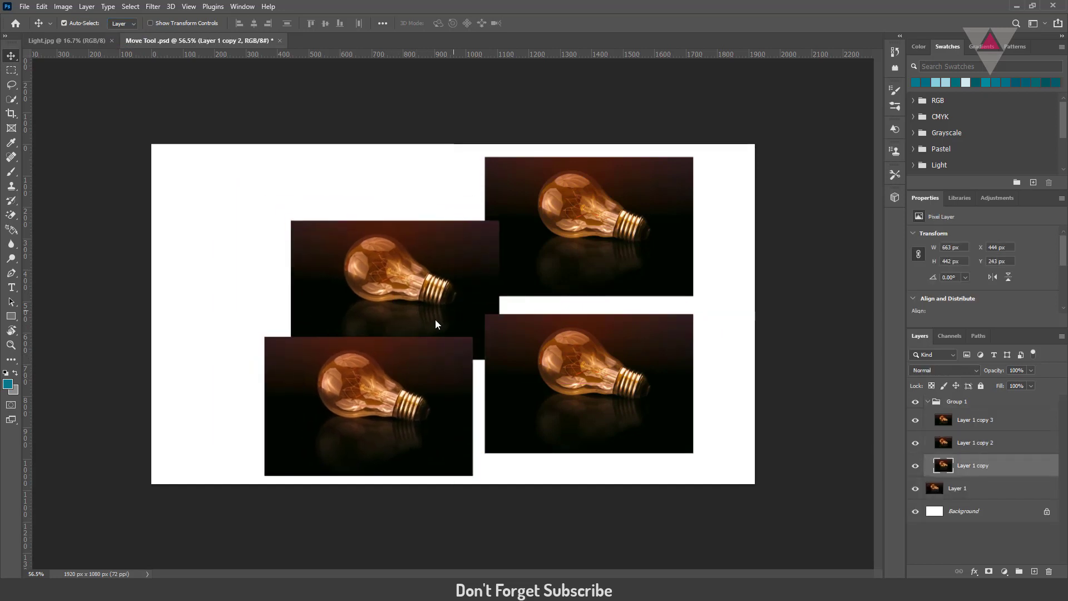
pyautogui.hotkey('ctrl', 'z')
pyautogui.hotkey('ctrl', 'z')
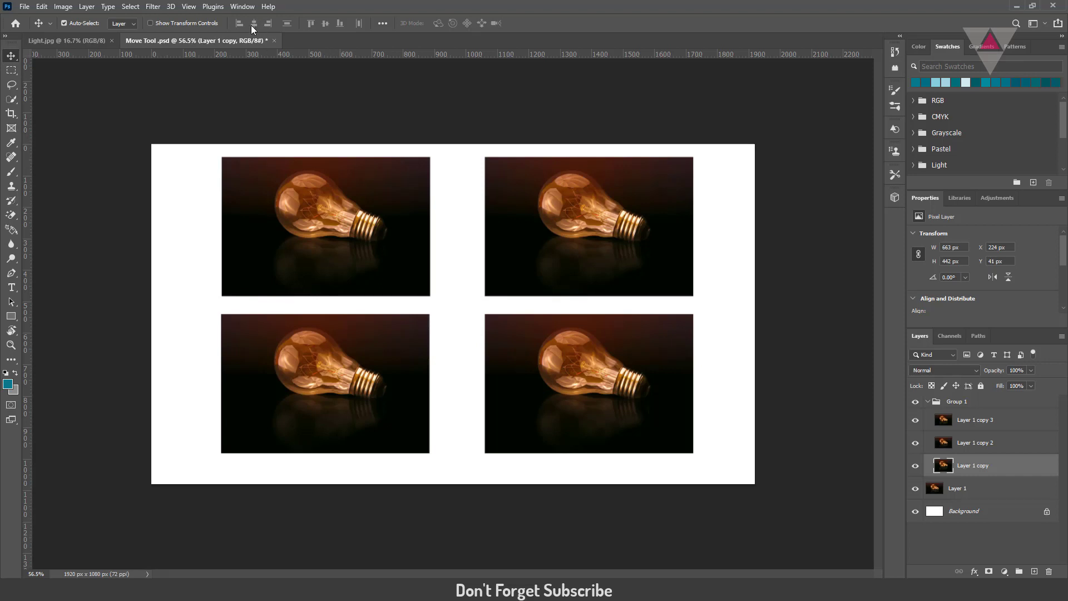
# Step: Select the right and bottom-left bulb photos and align their left edges
pyautogui.moveTo(509, 343); pyautogui.dragTo(483, 284)
pyautogui.keyDown('shift'); pyautogui.click(404, 340); pyautogui.keyUp('shift')
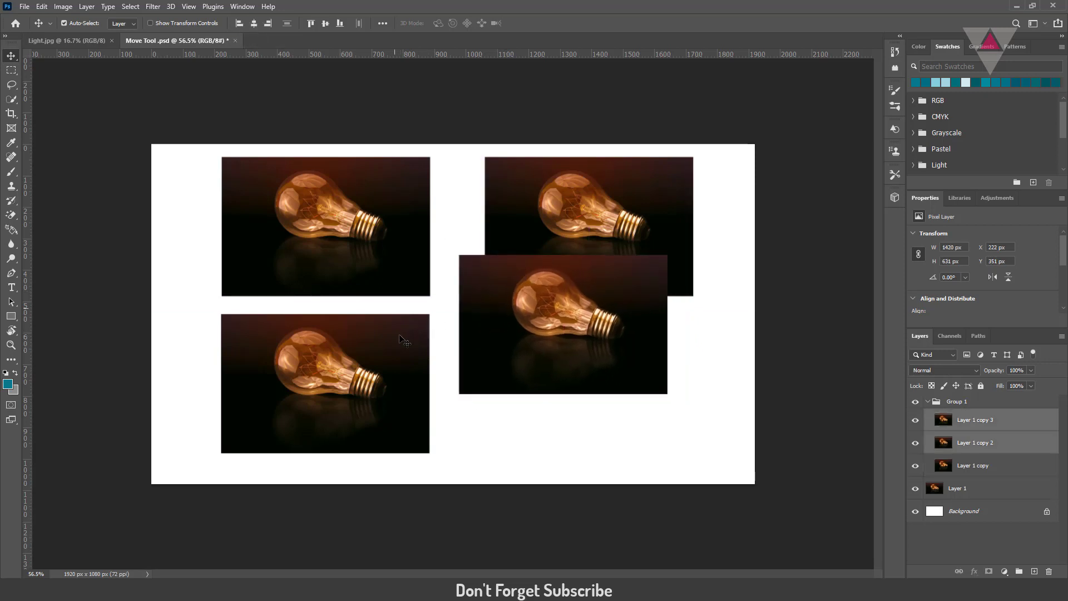
pyautogui.click(238, 24)
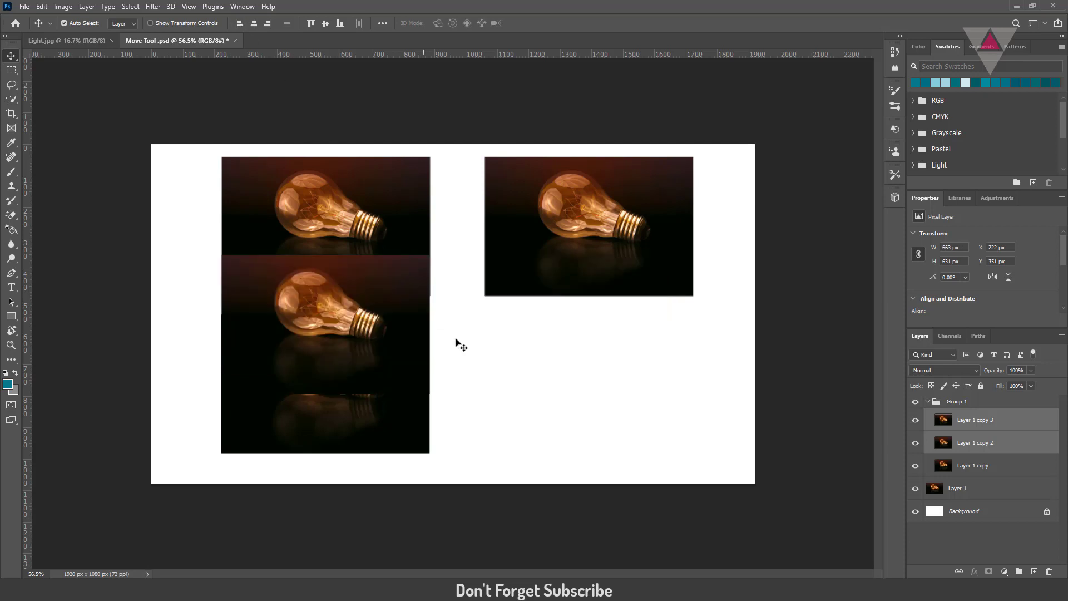
pyautogui.moveTo(493, 396); pyautogui.dragTo(494, 396)
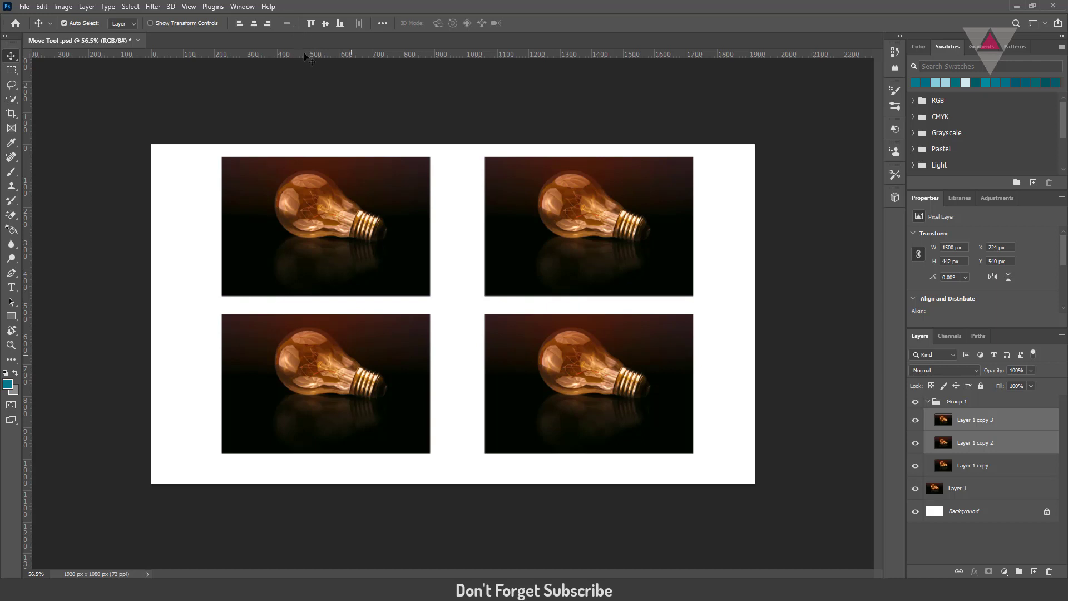
# Step: Try horizontal and vertical distribution, undo it to keep the grid, and select the bottom-right photo
pyautogui.keyDown('shift'); pyautogui.click(396, 281); pyautogui.keyUp('shift')
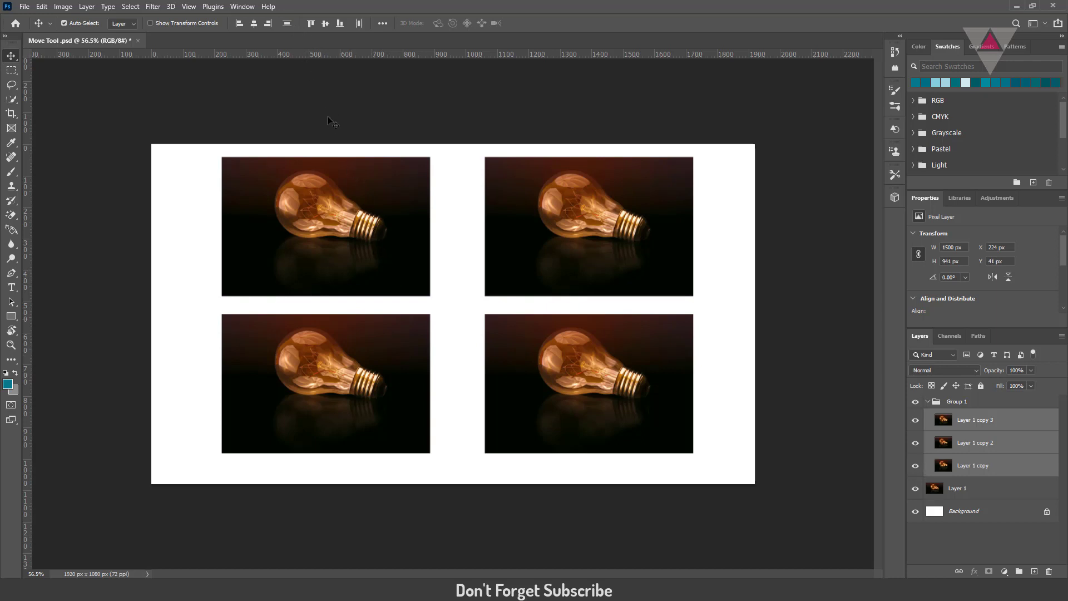
pyautogui.click(359, 24)
pyautogui.click(287, 24)
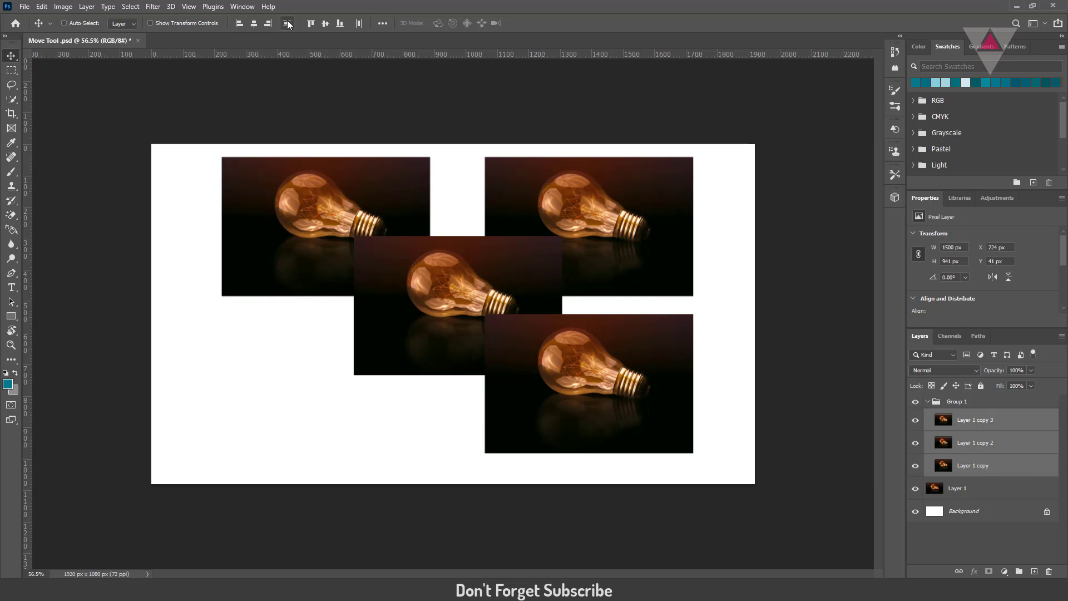
pyautogui.hotkey('ctrl', 'z')
pyautogui.hotkey('ctrl', 'z')
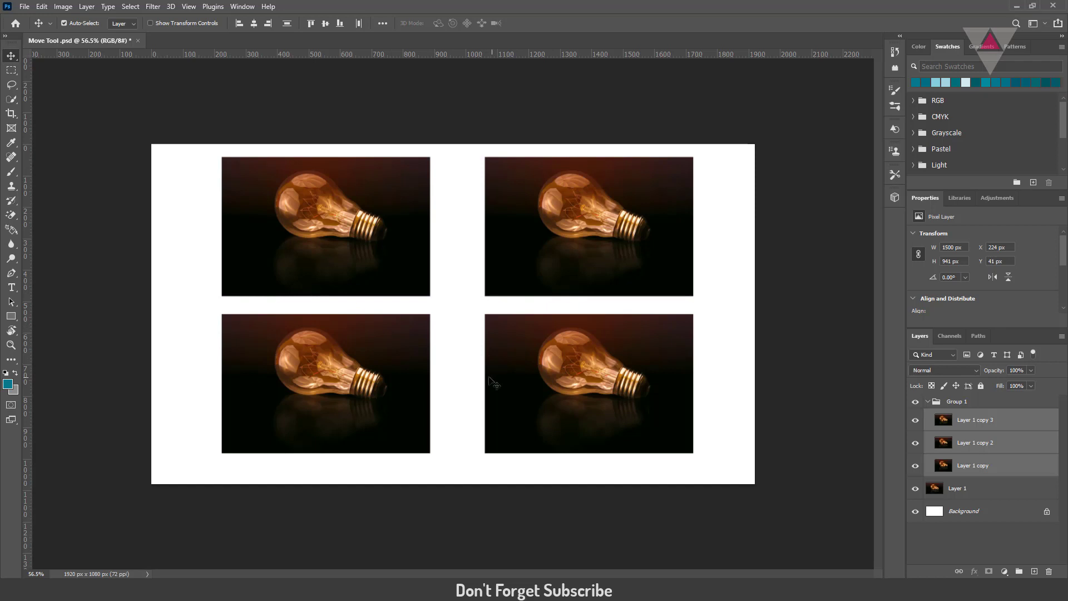
pyautogui.click(479, 377)
pyautogui.click(494, 379)
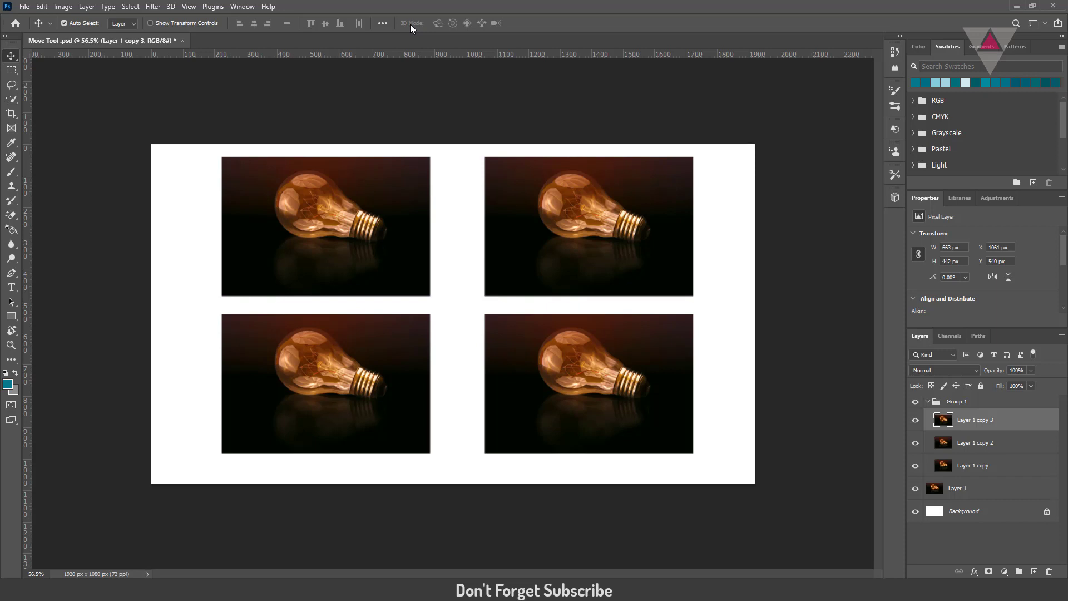
# Step: Convert the bottom-right bulb photo into a 3D Postcard, accepting the 3D workspace switch
pyautogui.click(171, 6)
pyautogui.moveTo(240, 115)
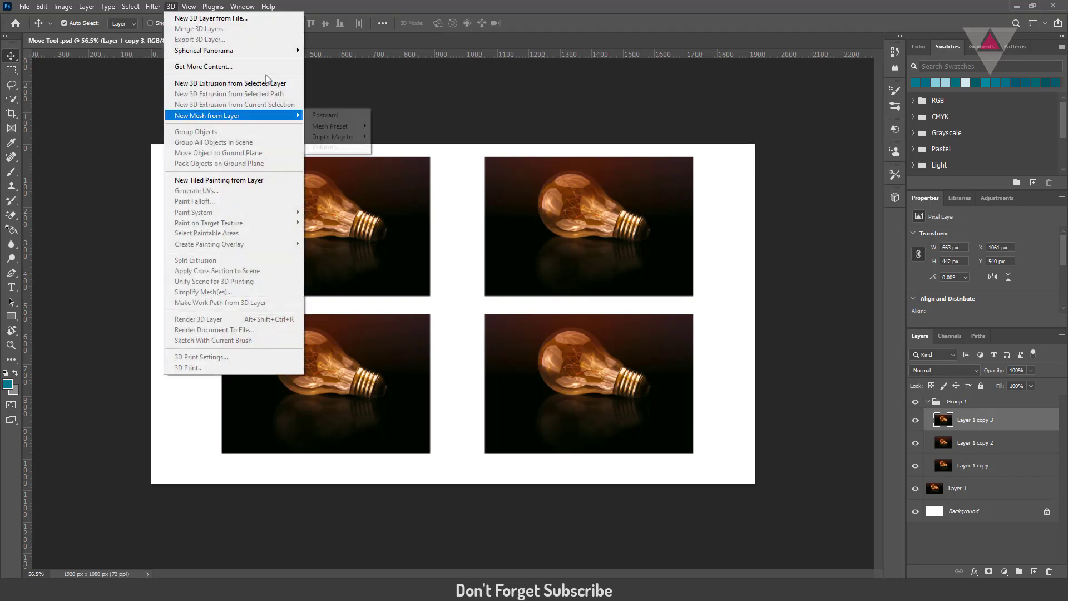
pyautogui.click(323, 116)
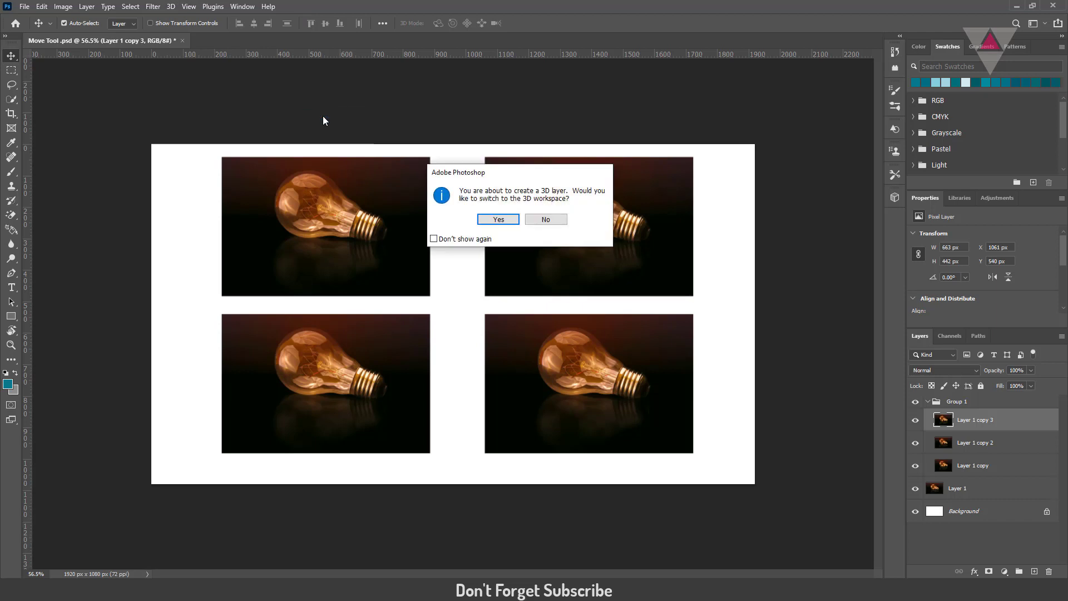
pyautogui.click(496, 220)
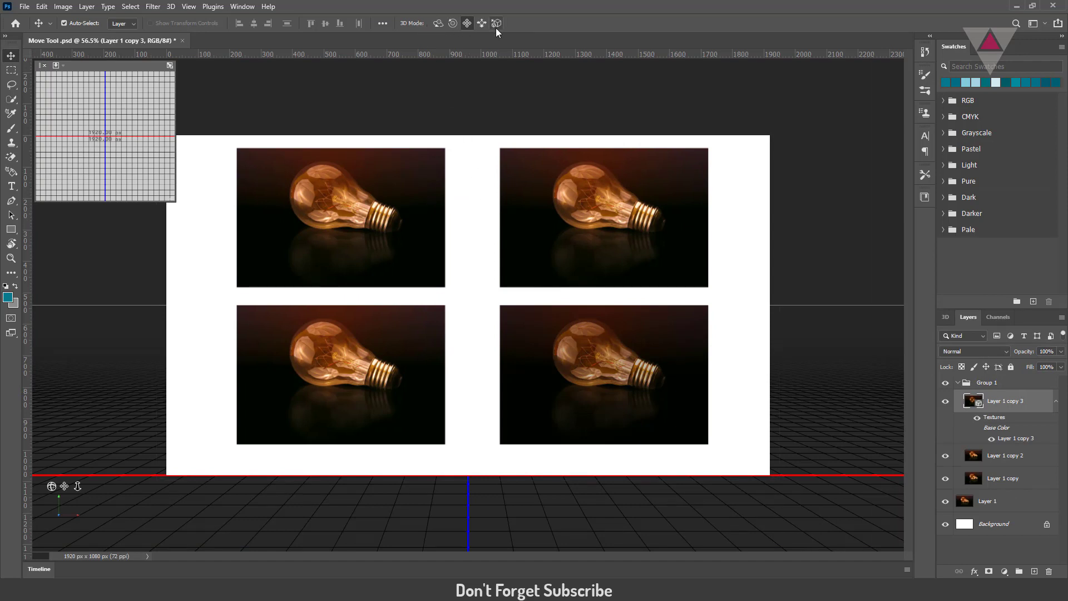
# Step: Tilt and shift the postcard with the 3D Orbit and Slide tools for a slight perspective
pyautogui.click(436, 23)
pyautogui.moveTo(556, 351); pyautogui.dragTo(573, 352)
pyautogui.click(457, 24)
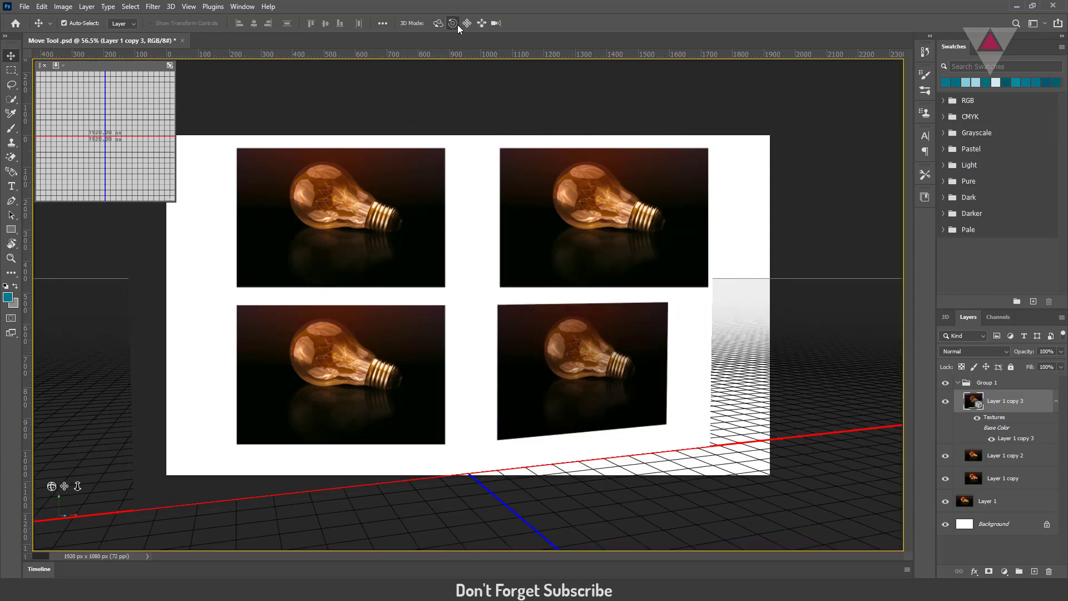
pyautogui.click(466, 23)
pyautogui.moveTo(636, 359); pyautogui.dragTo(667, 357)
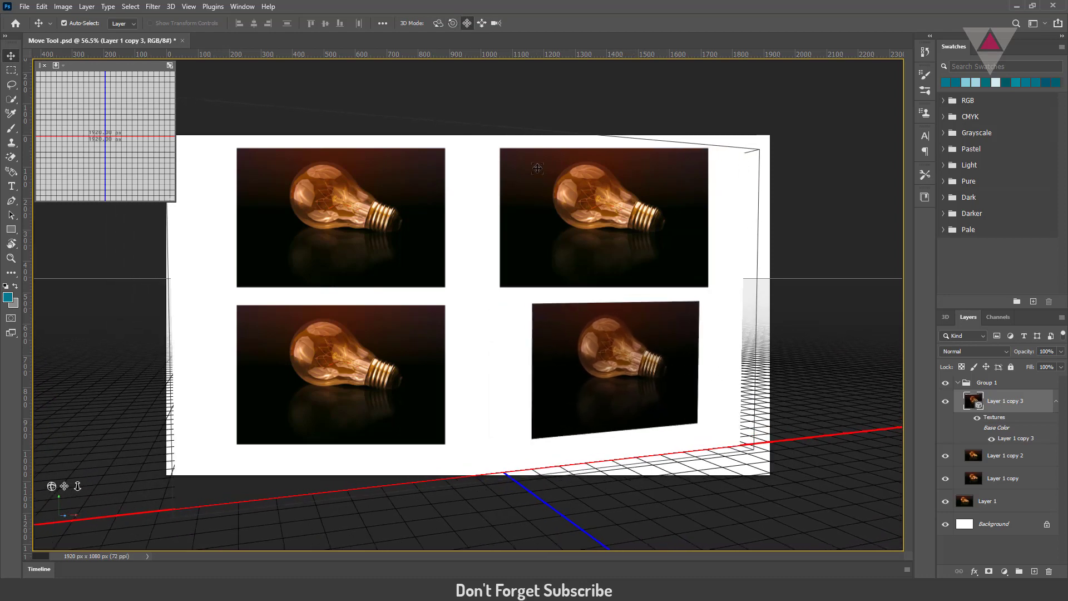
pyautogui.click(439, 23)
pyautogui.moveTo(629, 361)
pyautogui.mouseDown()
pyautogui.moveTo(640, 360)
pyautogui.moveTo(629, 363)
pyautogui.mouseUp()
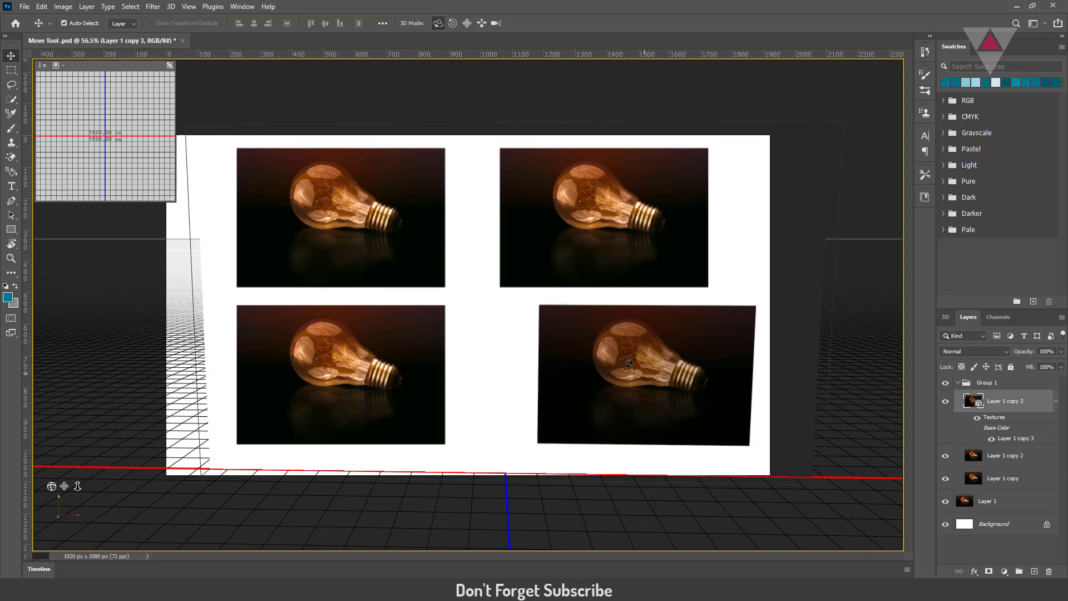
pyautogui.click(1001, 458)
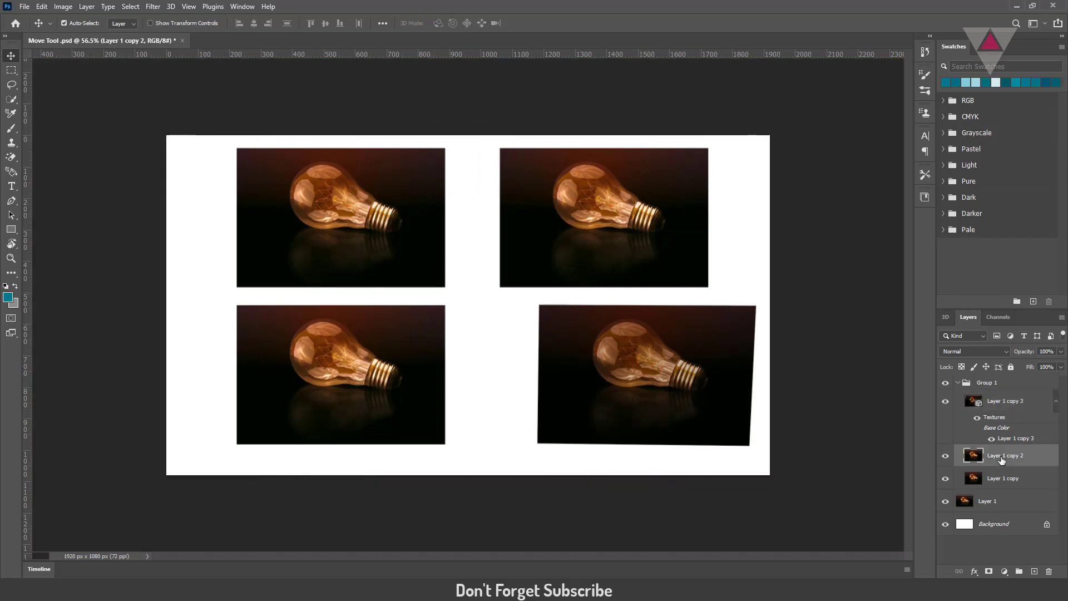
# Step: On Layer 1 copy 2, enable Show Transform Controls and undo a trial corner enlargement
pyautogui.click(999, 402)
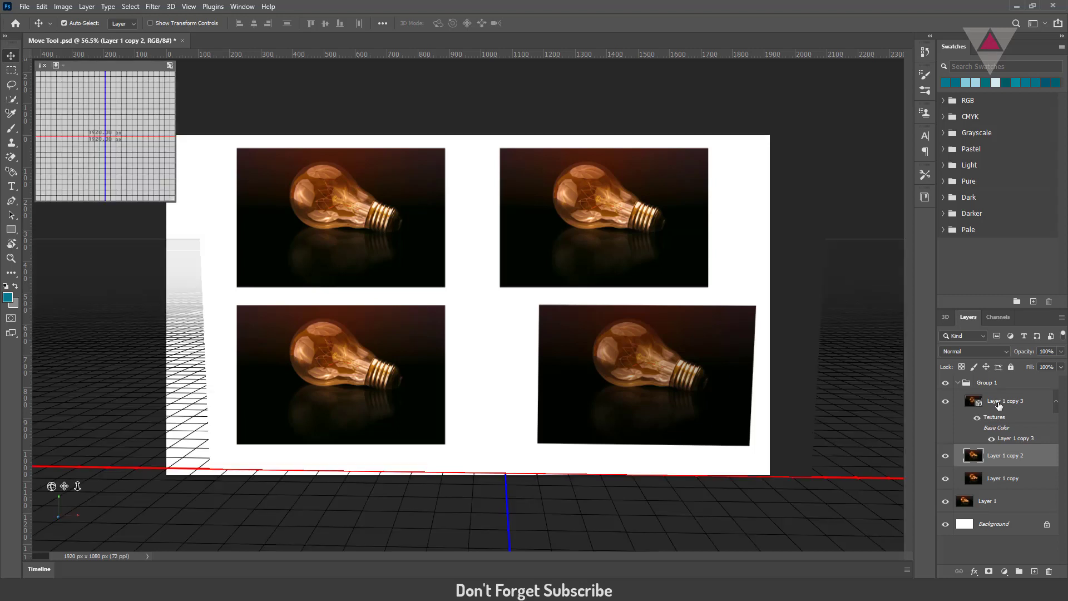
pyautogui.click(1002, 459)
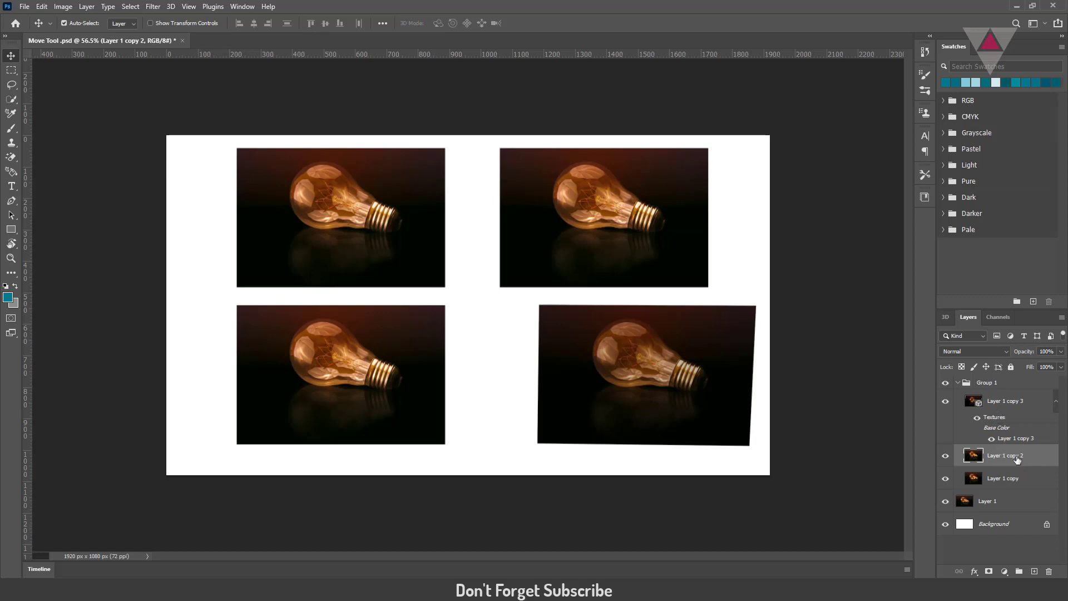
pyautogui.click(154, 22)
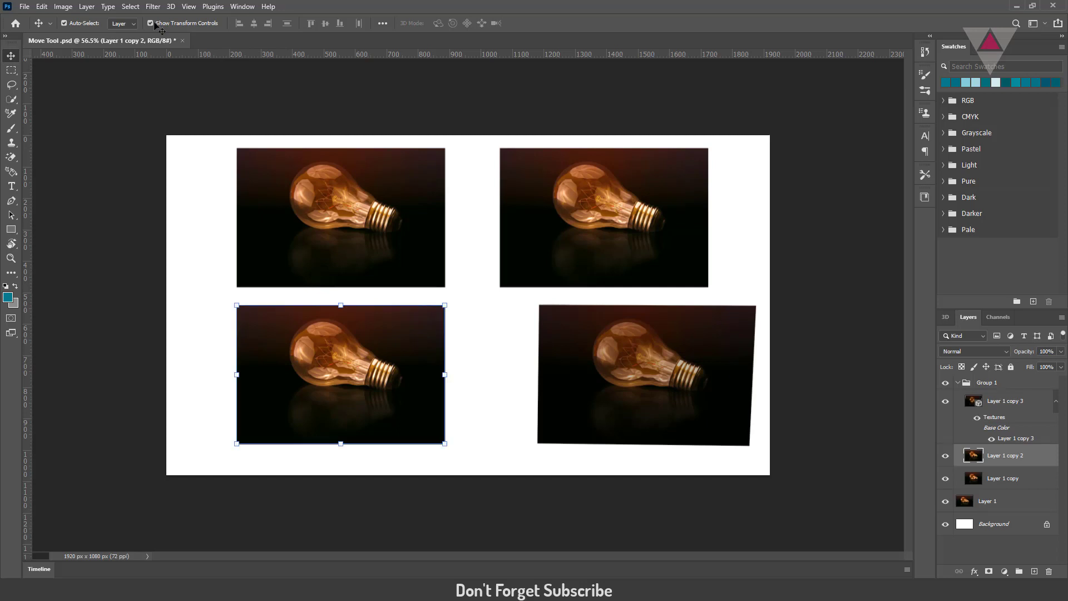
pyautogui.moveTo(468, 300)
pyautogui.mouseDown()
pyautogui.moveTo(526, 266)
pyautogui.moveTo(482, 279)
pyautogui.moveTo(427, 317)
pyautogui.moveTo(451, 305)
pyautogui.mouseUp()
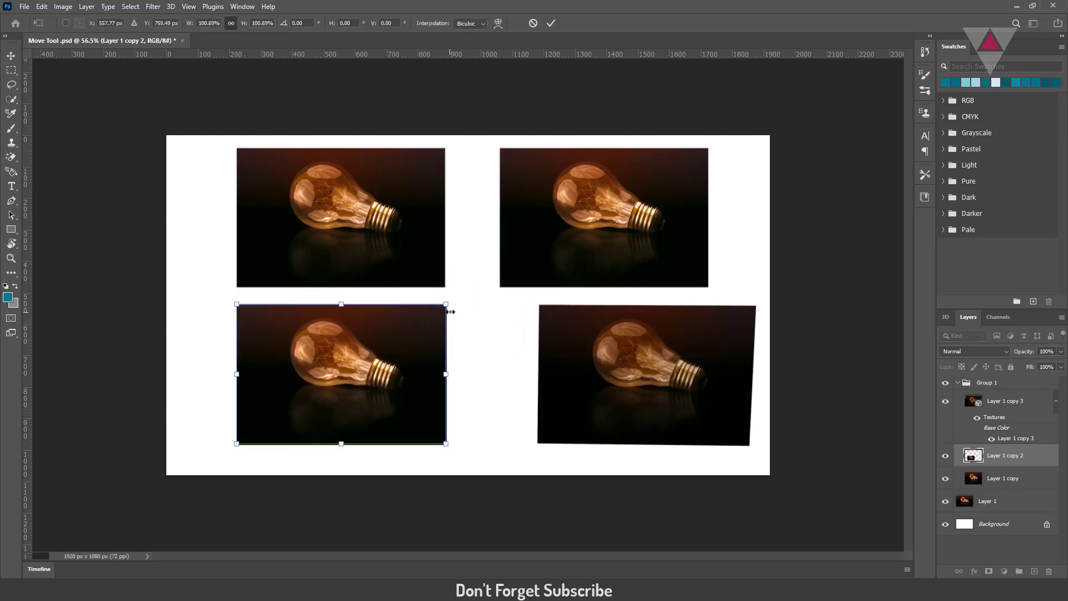
pyautogui.hotkey('ctrl', 'z')
pyautogui.hotkey('ctrl', 'z')
pyautogui.hotkey('ctrl', 'z')
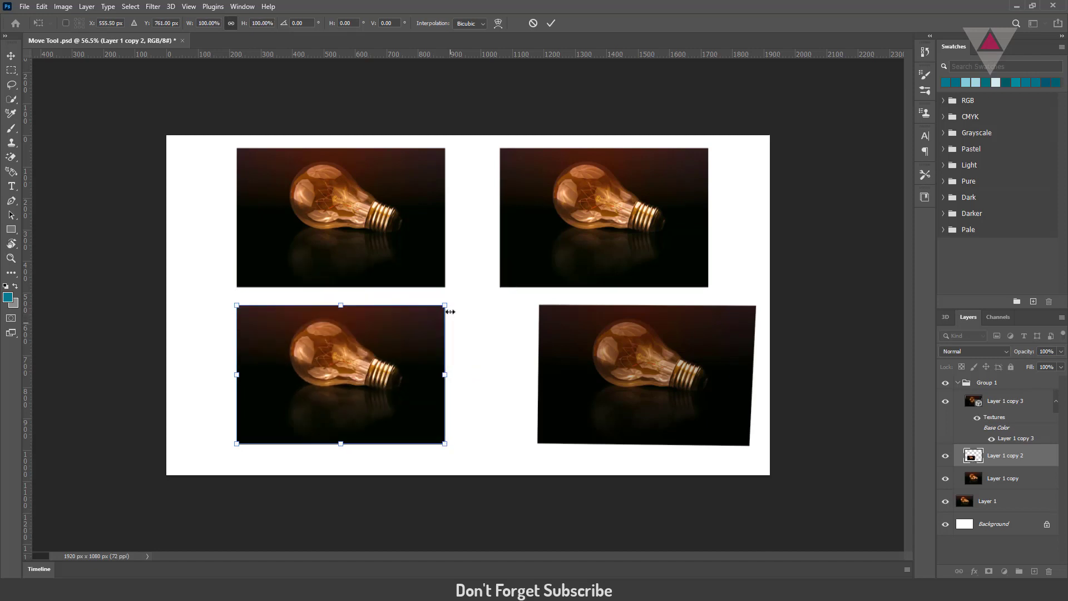